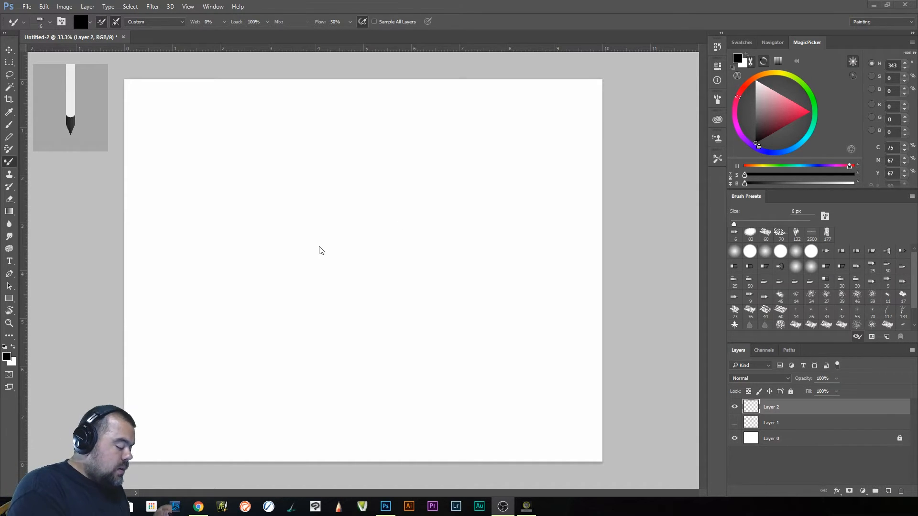
- Sketch a three-panel folding shape in the middle of the canvas, with angled side panels and a slightly curved center panel
{"action": "mouse_move", "coordinate": [318, 225]}
{"action": "left_mouse_down"}
{"action": "mouse_move", "coordinate": [317, 324]}
{"action": "mouse_move", "coordinate": [380, 287]}
{"action": "mouse_move", "coordinate": [458, 283]}
{"action": "mouse_move", "coordinate": [518, 325]}
{"action": "mouse_move", "coordinate": [507, 206]}
{"action": "left_mouse_up"}
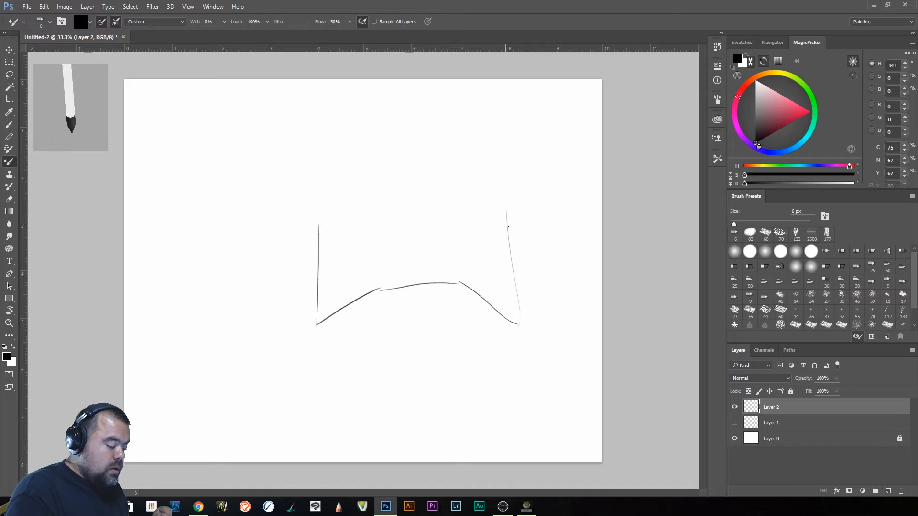
{"action": "mouse_move", "coordinate": [319, 221]}
{"action": "left_mouse_down"}
{"action": "mouse_move", "coordinate": [380, 173]}
{"action": "mouse_move", "coordinate": [377, 277]}
{"action": "left_mouse_up"}
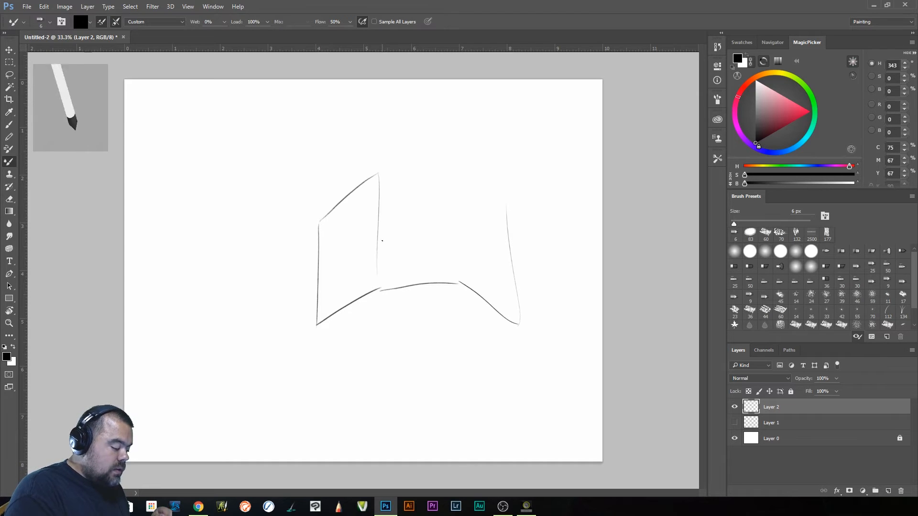
{"action": "mouse_move", "coordinate": [382, 178]}
{"action": "left_mouse_down"}
{"action": "mouse_move", "coordinate": [437, 174]}
{"action": "mouse_move", "coordinate": [463, 258]}
{"action": "left_mouse_up"}
{"action": "left_click_drag", "start_coordinate": [456, 171], "coordinate": [501, 209]}
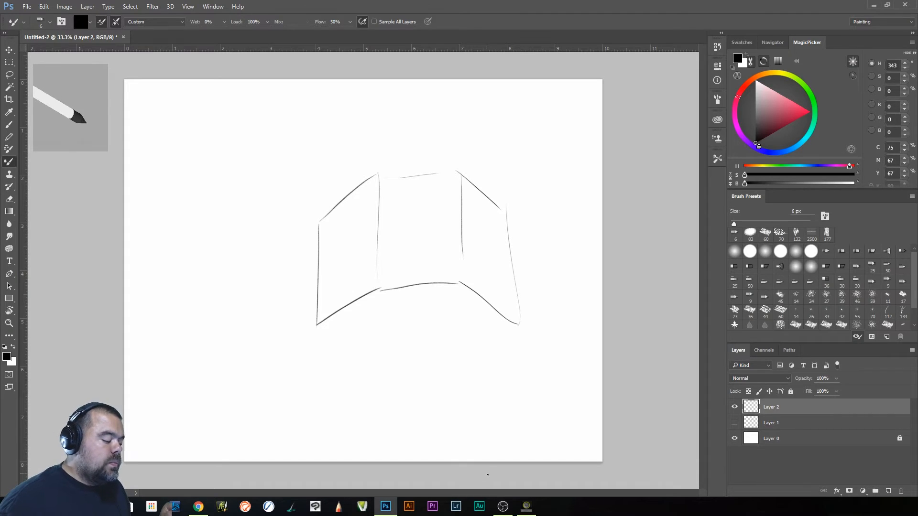
- Add a second outline along the outer sides and upper edges of the three-panel shape to give it thickness
{"action": "mouse_move", "coordinate": [374, 171]}
{"action": "left_mouse_down"}
{"action": "mouse_move", "coordinate": [315, 218]}
{"action": "mouse_move", "coordinate": [312, 292]}
{"action": "left_mouse_up"}
{"action": "left_click_drag", "start_coordinate": [311, 247], "coordinate": [313, 316]}
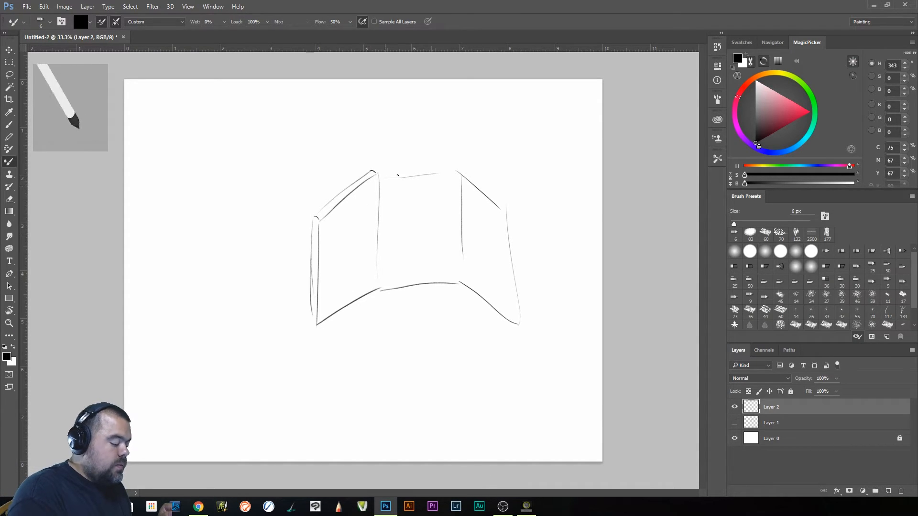
{"action": "left_click_drag", "start_coordinate": [371, 170], "coordinate": [455, 164]}
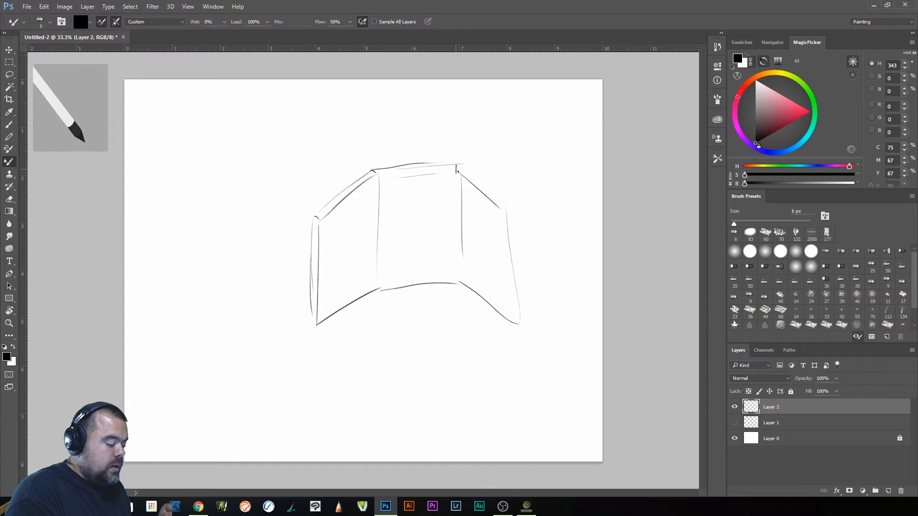
{"action": "mouse_move", "coordinate": [456, 166]}
{"action": "left_mouse_down"}
{"action": "mouse_move", "coordinate": [508, 205]}
{"action": "mouse_move", "coordinate": [519, 240]}
{"action": "left_mouse_up"}
{"action": "left_click_drag", "start_coordinate": [514, 205], "coordinate": [525, 306]}
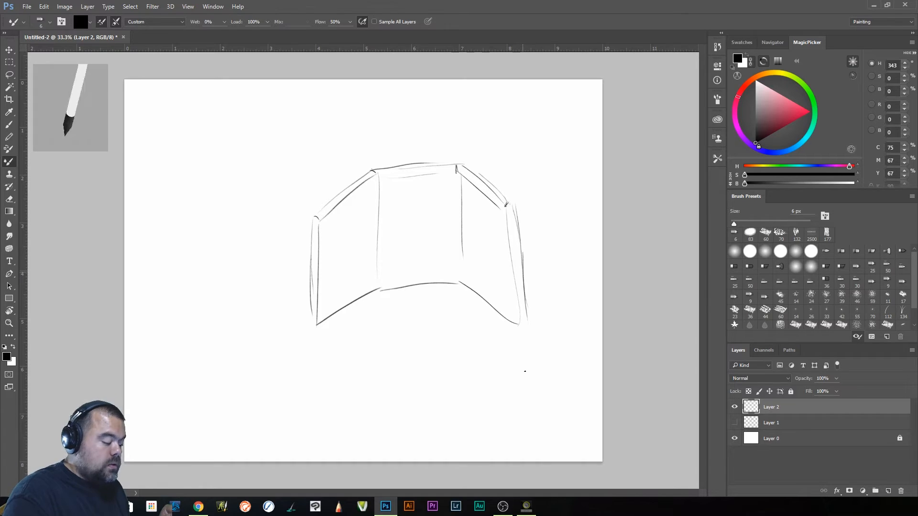
{"action": "left_click_drag", "start_coordinate": [522, 252], "coordinate": [527, 321]}
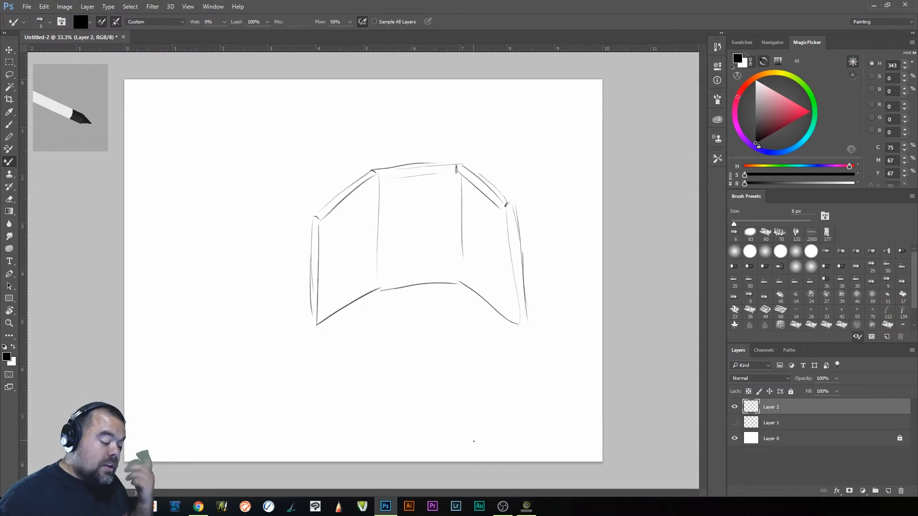
- Hide Layer 2 and draw the outline of an open hand with five spread fingers and a wrist cuff on a new layer
{"action": "left_click", "coordinate": [734, 407]}
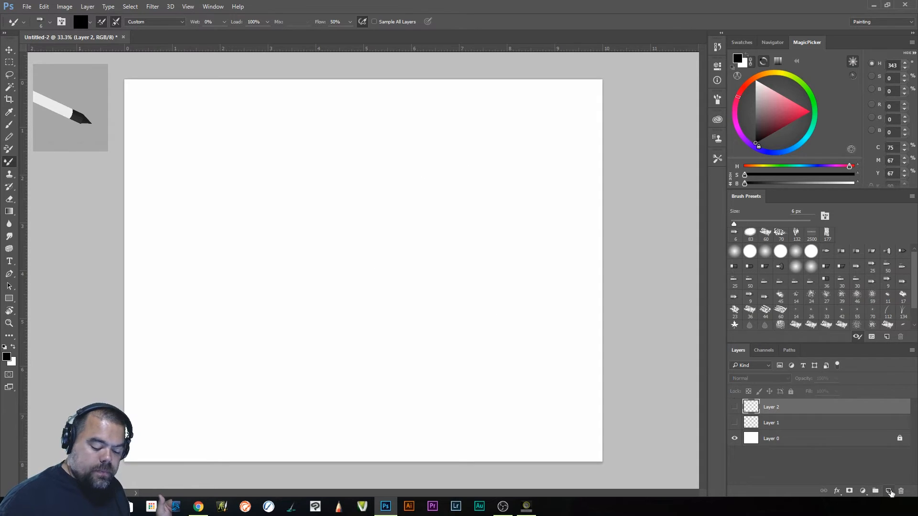
{"action": "left_click", "coordinate": [888, 490]}
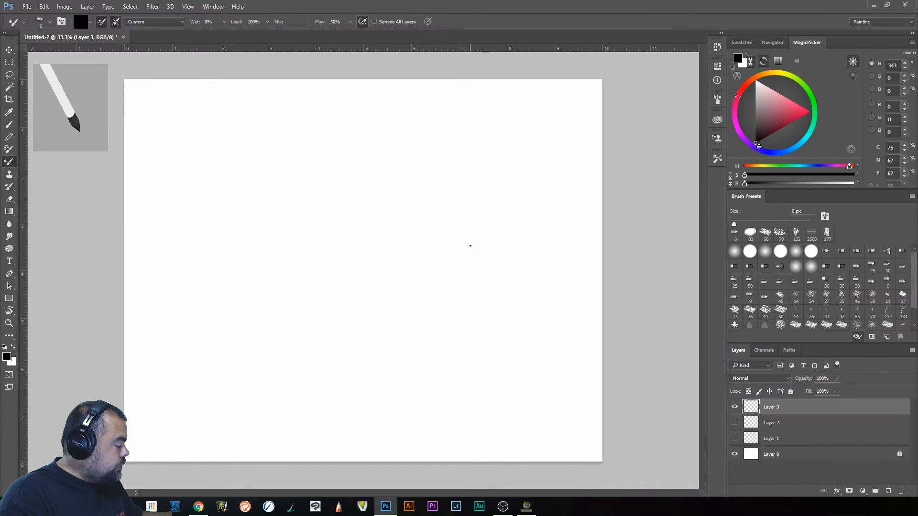
{"action": "mouse_move", "coordinate": [405, 294]}
{"action": "left_mouse_down"}
{"action": "mouse_move", "coordinate": [421, 258]}
{"action": "mouse_move", "coordinate": [445, 255]}
{"action": "mouse_move", "coordinate": [415, 335]}
{"action": "mouse_move", "coordinate": [368, 370]}
{"action": "mouse_move", "coordinate": [324, 364]}
{"action": "mouse_move", "coordinate": [294, 377]}
{"action": "mouse_move", "coordinate": [312, 364]}
{"action": "mouse_move", "coordinate": [364, 363]}
{"action": "mouse_move", "coordinate": [384, 379]}
{"action": "mouse_move", "coordinate": [369, 407]}
{"action": "mouse_move", "coordinate": [307, 398]}
{"action": "mouse_move", "coordinate": [281, 417]}
{"action": "mouse_move", "coordinate": [349, 403]}
{"action": "mouse_move", "coordinate": [373, 408]}
{"action": "mouse_move", "coordinate": [374, 377]}
{"action": "mouse_move", "coordinate": [358, 371]}
{"action": "mouse_move", "coordinate": [307, 367]}
{"action": "mouse_move", "coordinate": [274, 382]}
{"action": "mouse_move", "coordinate": [300, 366]}
{"action": "mouse_move", "coordinate": [278, 380]}
{"action": "mouse_move", "coordinate": [283, 322]}
{"action": "left_mouse_up"}
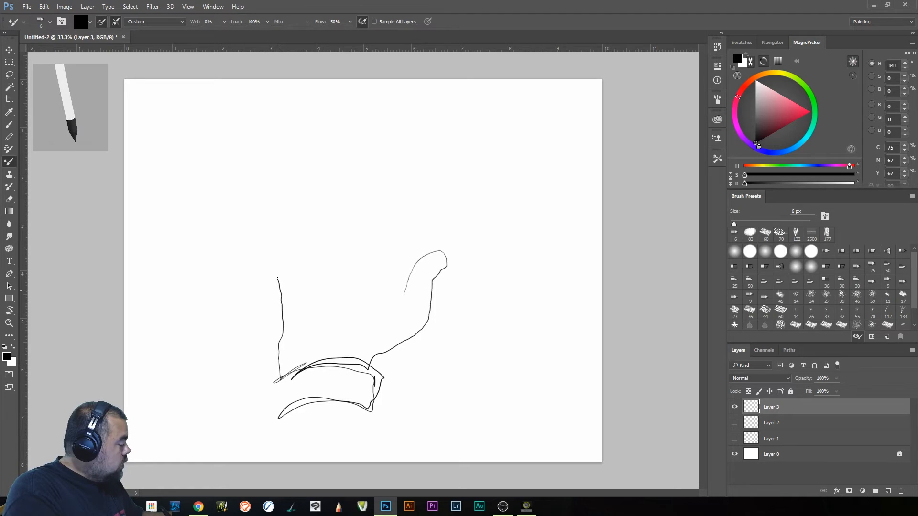
{"action": "mouse_move", "coordinate": [274, 265]}
{"action": "left_mouse_down"}
{"action": "mouse_move", "coordinate": [270, 214]}
{"action": "mouse_move", "coordinate": [289, 250]}
{"action": "left_mouse_up"}
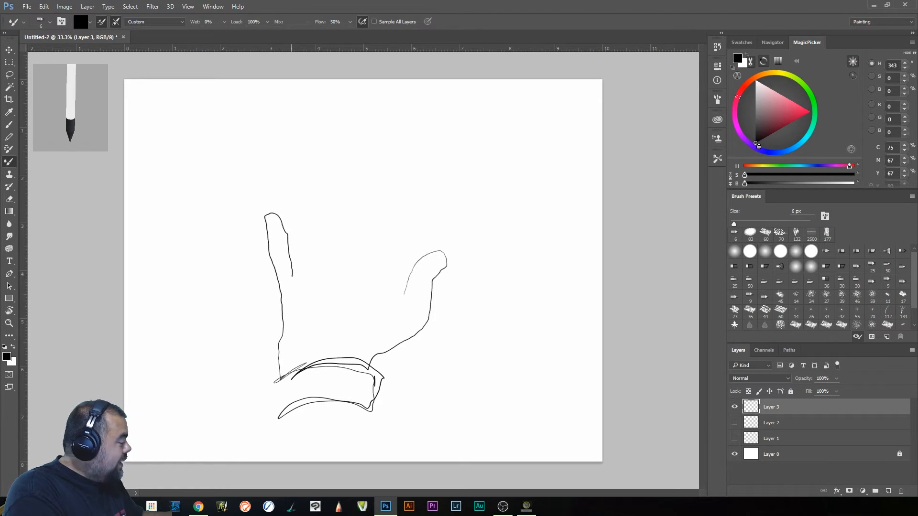
{"action": "left_click_drag", "start_coordinate": [296, 262], "coordinate": [294, 212]}
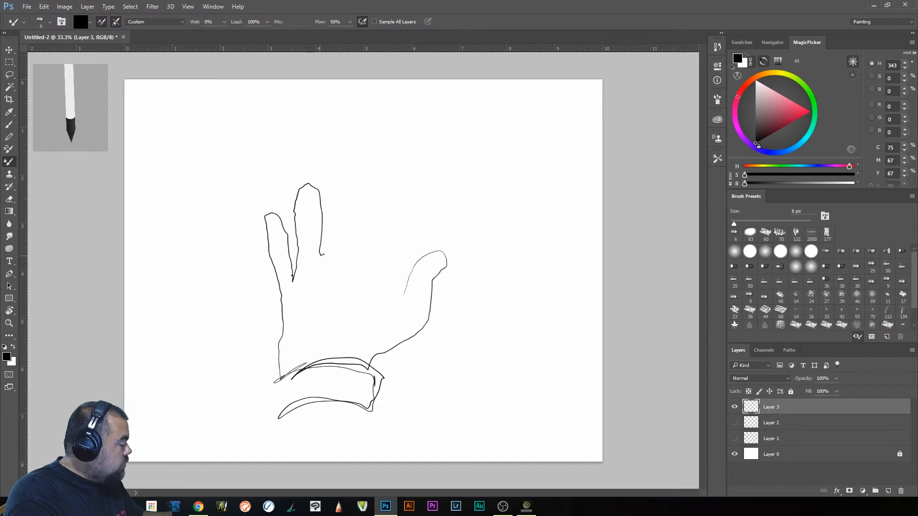
{"action": "mouse_move", "coordinate": [333, 231]}
{"action": "left_mouse_down"}
{"action": "mouse_move", "coordinate": [331, 184]}
{"action": "mouse_move", "coordinate": [342, 183]}
{"action": "mouse_move", "coordinate": [358, 214]}
{"action": "mouse_move", "coordinate": [367, 287]}
{"action": "mouse_move", "coordinate": [390, 211]}
{"action": "mouse_move", "coordinate": [408, 208]}
{"action": "mouse_move", "coordinate": [420, 221]}
{"action": "mouse_move", "coordinate": [389, 301]}
{"action": "mouse_move", "coordinate": [393, 323]}
{"action": "mouse_move", "coordinate": [416, 288]}
{"action": "mouse_move", "coordinate": [404, 307]}
{"action": "left_mouse_up"}
{"action": "left_click_drag", "start_coordinate": [419, 273], "coordinate": [401, 314]}
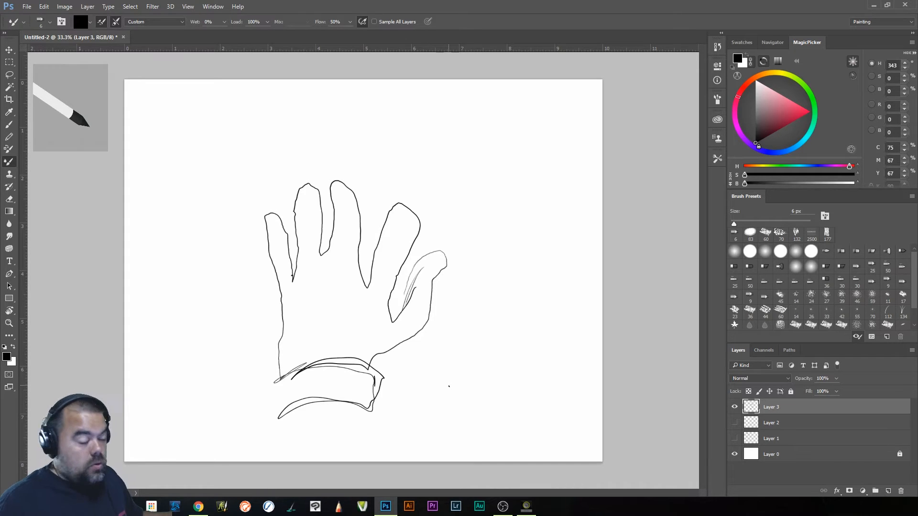
- Move the hand drawing to the canvas's upper-left corner and scale it down to about 48%
{"action": "key", "text": "v"}
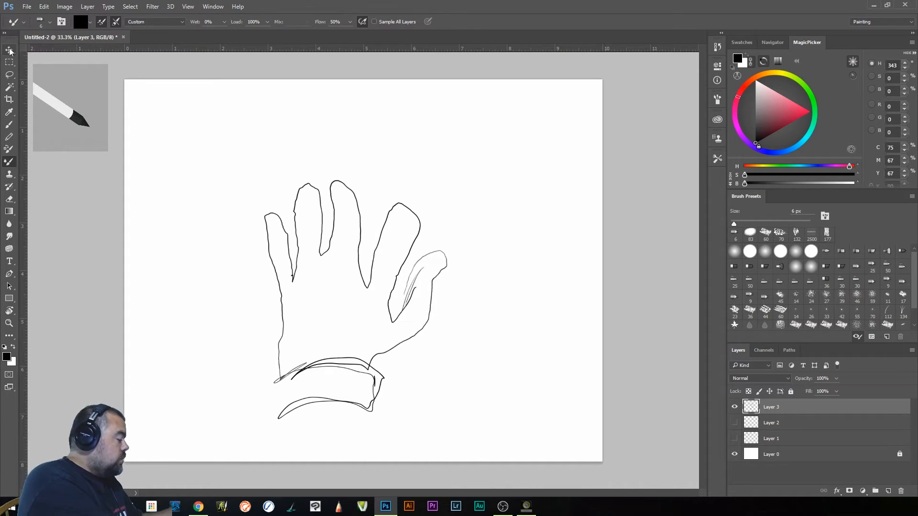
{"action": "left_click_drag", "start_coordinate": [356, 321], "coordinate": [242, 236]}
{"action": "left_click", "coordinate": [45, 8]}
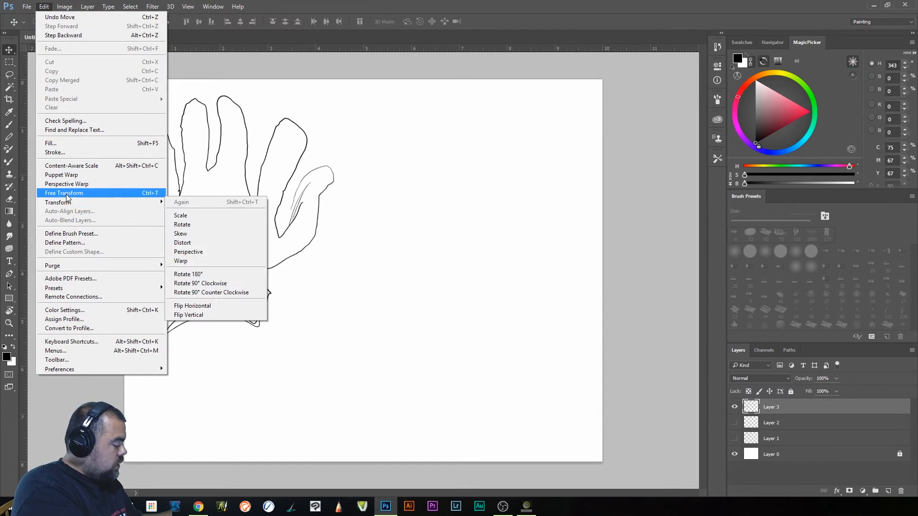
{"action": "left_click", "coordinate": [68, 193]}
{"action": "left_click_drag", "start_coordinate": [333, 334], "coordinate": [238, 210]}
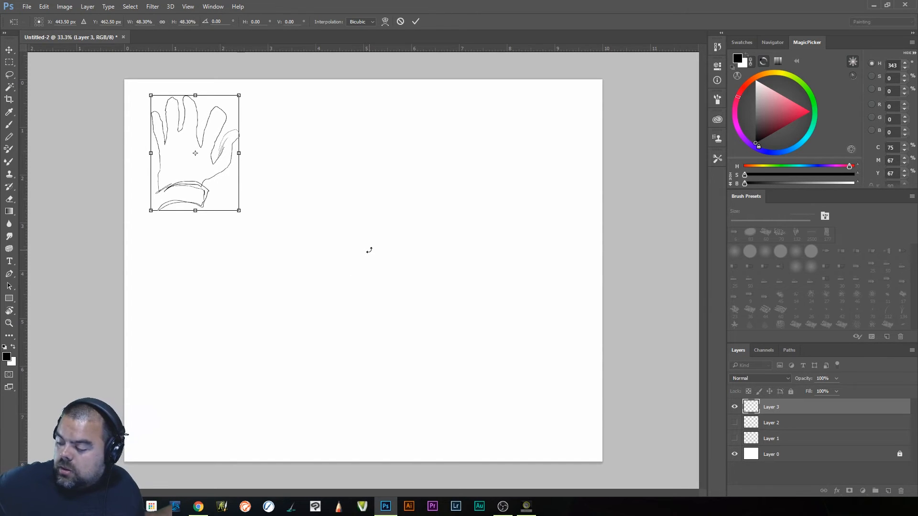
{"action": "key", "text": "Return"}
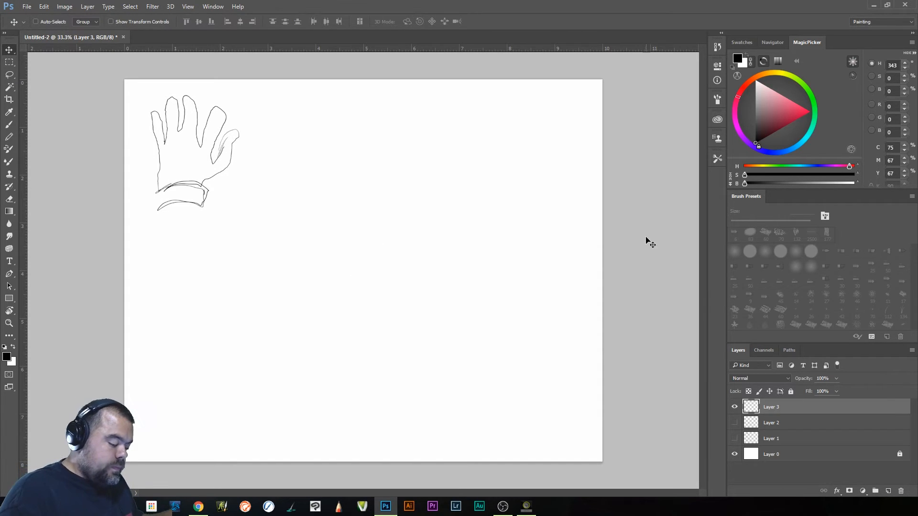
- Switch back to drawing with the tool preset Kyle's Drawing Box - Tilterrific 2015
{"action": "left_click", "coordinate": [9, 125]}
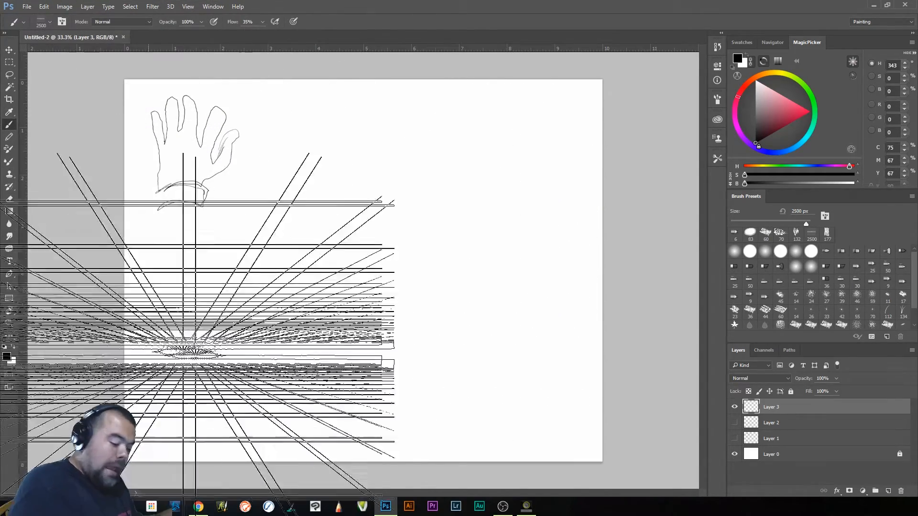
{"action": "left_click", "coordinate": [716, 139]}
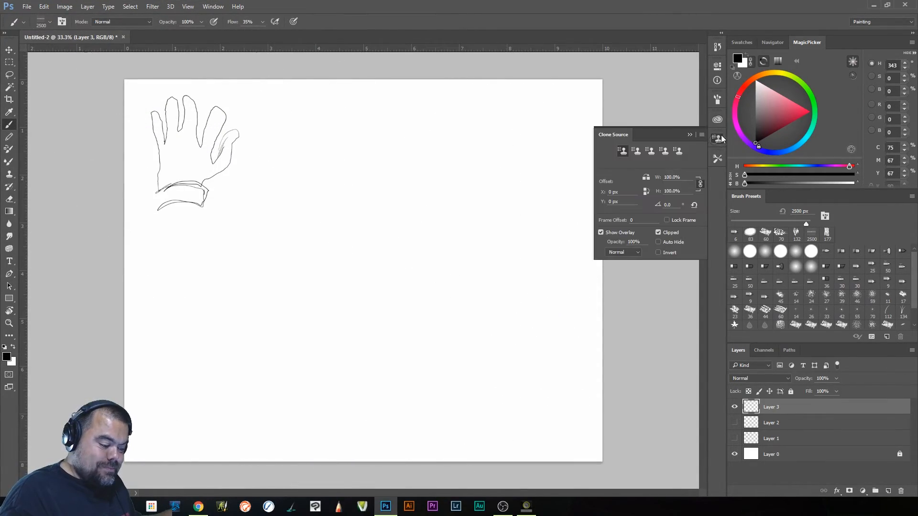
{"action": "left_click", "coordinate": [715, 161]}
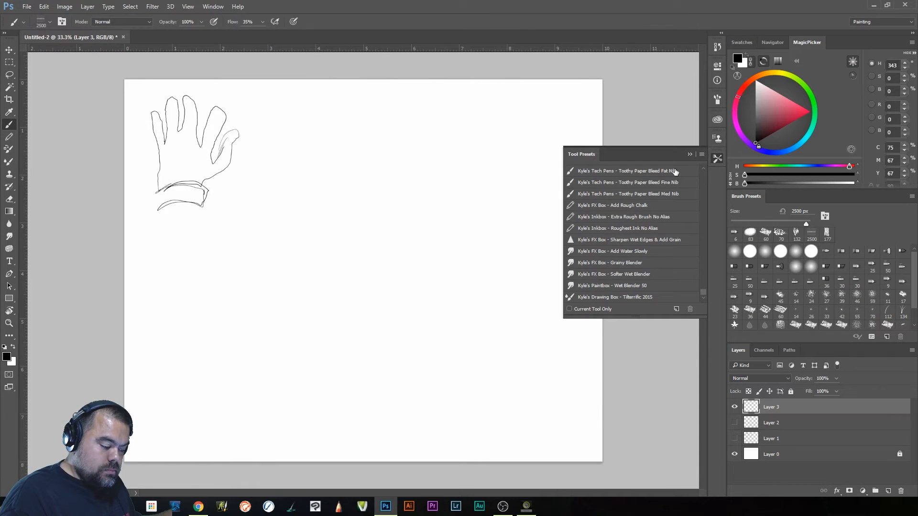
{"action": "left_click", "coordinate": [655, 297]}
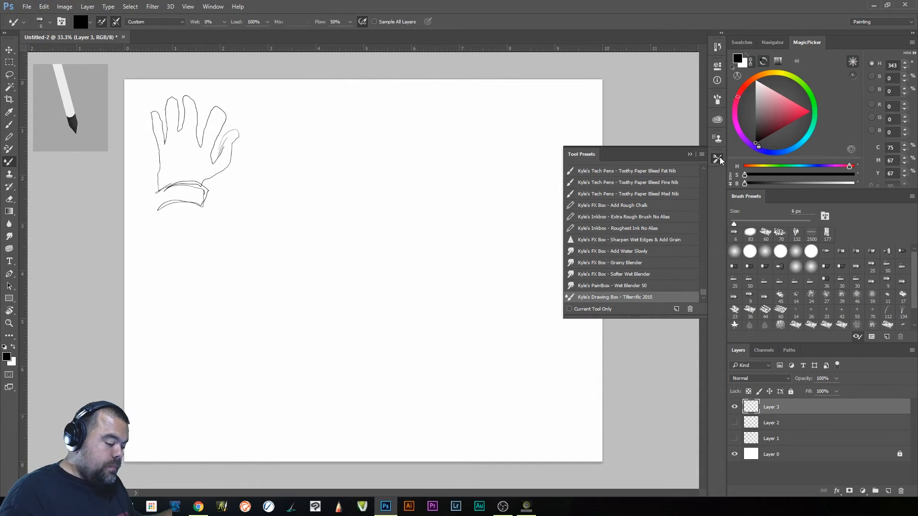
{"action": "left_click", "coordinate": [717, 160]}
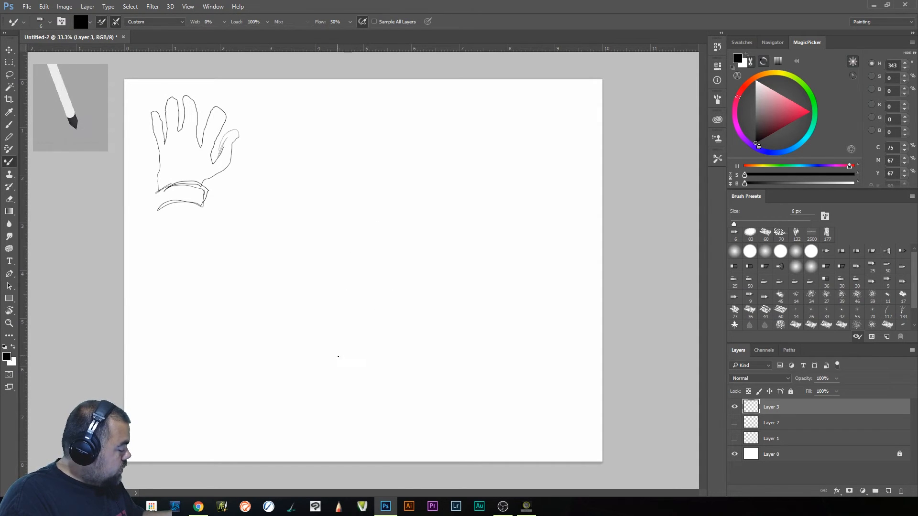
- Draw a second, larger hand's wrist edge, outer palm and four fingers in the middle of the canvas
{"action": "mouse_move", "coordinate": [340, 364]}
{"action": "left_mouse_down"}
{"action": "mouse_move", "coordinate": [412, 380]}
{"action": "mouse_move", "coordinate": [404, 388]}
{"action": "mouse_move", "coordinate": [346, 374]}
{"action": "left_mouse_up"}
{"action": "mouse_move", "coordinate": [410, 385]}
{"action": "left_mouse_down"}
{"action": "mouse_move", "coordinate": [449, 357]}
{"action": "mouse_move", "coordinate": [458, 317]}
{"action": "mouse_move", "coordinate": [450, 288]}
{"action": "mouse_move", "coordinate": [494, 219]}
{"action": "left_mouse_up"}
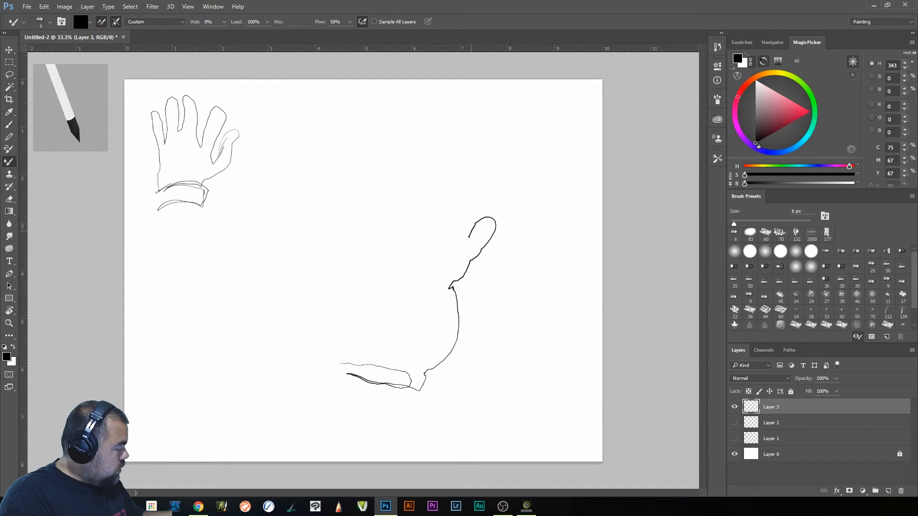
{"action": "mouse_move", "coordinate": [455, 248]}
{"action": "left_mouse_down"}
{"action": "mouse_move", "coordinate": [471, 208]}
{"action": "mouse_move", "coordinate": [462, 193]}
{"action": "mouse_move", "coordinate": [438, 242]}
{"action": "mouse_move", "coordinate": [451, 208]}
{"action": "mouse_move", "coordinate": [435, 191]}
{"action": "mouse_move", "coordinate": [394, 233]}
{"action": "mouse_move", "coordinate": [389, 260]}
{"action": "mouse_move", "coordinate": [413, 195]}
{"action": "mouse_move", "coordinate": [399, 182]}
{"action": "mouse_move", "coordinate": [365, 216]}
{"action": "mouse_move", "coordinate": [356, 257]}
{"action": "mouse_move", "coordinate": [337, 274]}
{"action": "left_mouse_up"}
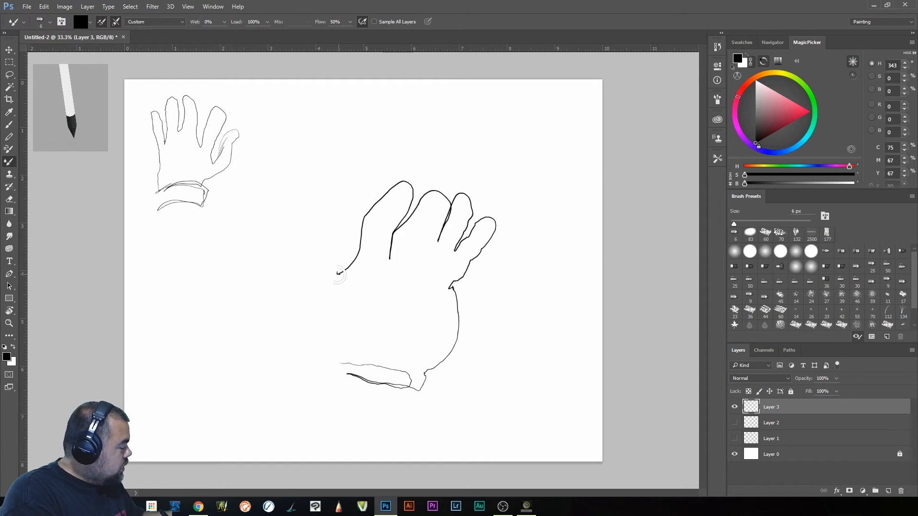
{"action": "right_click", "coordinate": [337, 274]}
{"action": "key", "text": "Escape"}
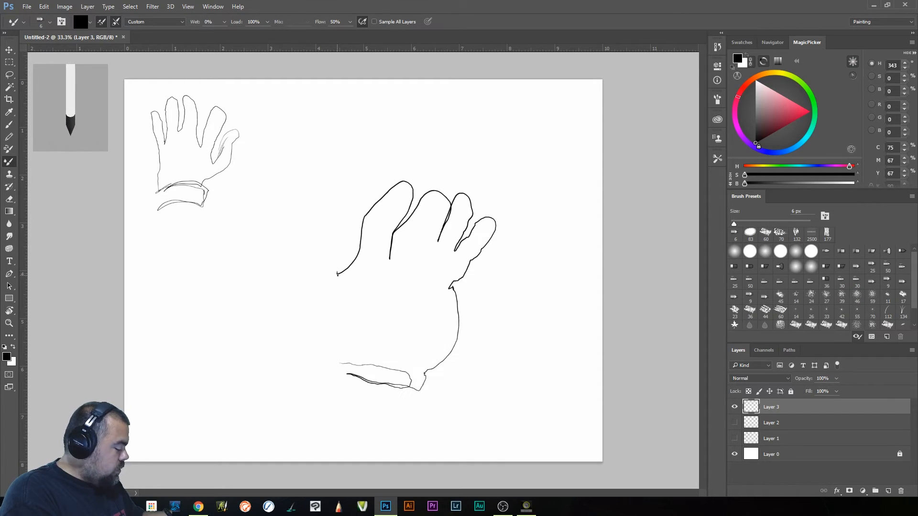
- Complete the second hand with an outstretched thumb, the thumb-side wrist contour and crease lines across the palm
{"action": "left_click_drag", "start_coordinate": [340, 284], "coordinate": [331, 257]}
{"action": "mouse_move", "coordinate": [299, 217]}
{"action": "left_mouse_down"}
{"action": "mouse_move", "coordinate": [280, 232]}
{"action": "mouse_move", "coordinate": [304, 254]}
{"action": "mouse_move", "coordinate": [313, 300]}
{"action": "mouse_move", "coordinate": [312, 342]}
{"action": "left_mouse_up"}
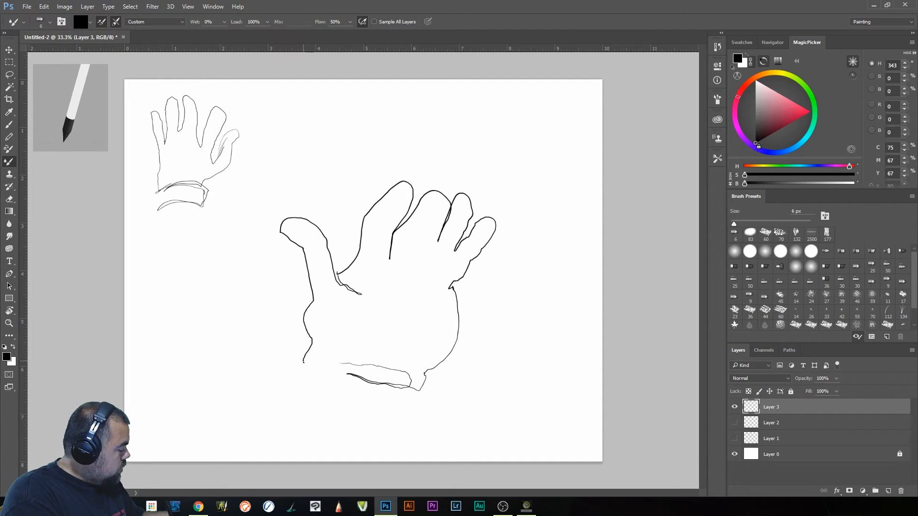
{"action": "mouse_move", "coordinate": [308, 373]}
{"action": "left_mouse_down"}
{"action": "mouse_move", "coordinate": [315, 316]}
{"action": "mouse_move", "coordinate": [336, 300]}
{"action": "mouse_move", "coordinate": [328, 307]}
{"action": "left_mouse_up"}
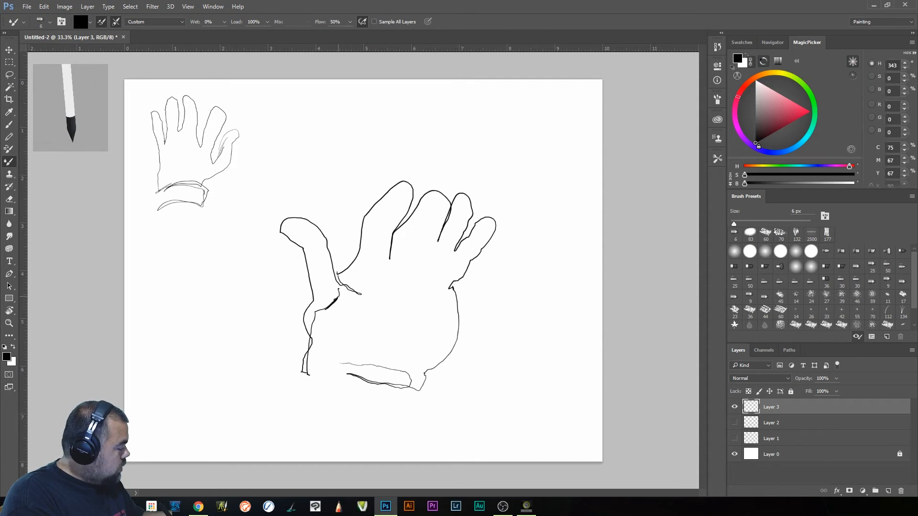
{"action": "mouse_move", "coordinate": [361, 326]}
{"action": "left_mouse_down"}
{"action": "mouse_move", "coordinate": [332, 287]}
{"action": "mouse_move", "coordinate": [338, 272]}
{"action": "mouse_move", "coordinate": [371, 295]}
{"action": "mouse_move", "coordinate": [391, 338]}
{"action": "mouse_move", "coordinate": [342, 270]}
{"action": "left_mouse_up"}
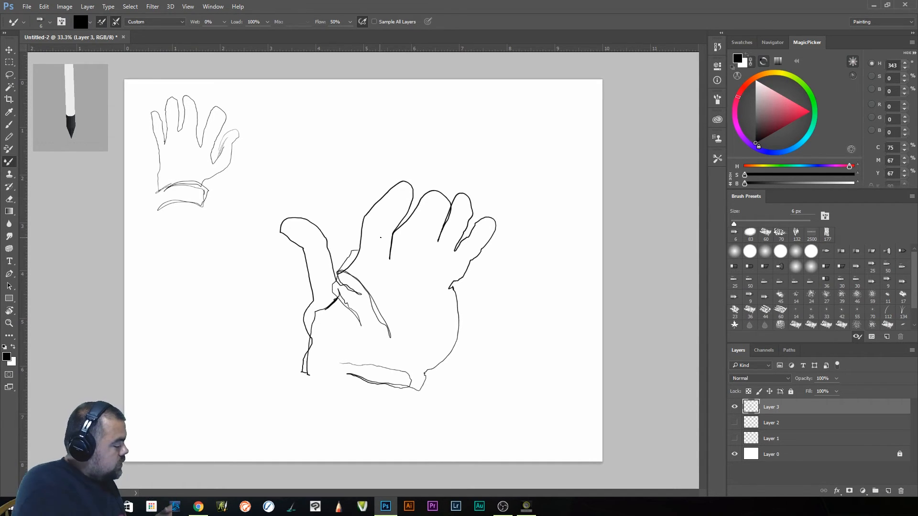
- Nudge the layer slightly upward, marquee-select the larger hand and move it up beside the small hand
{"action": "left_click", "coordinate": [9, 50]}
{"action": "mouse_move", "coordinate": [416, 303]}
{"action": "left_mouse_down"}
{"action": "mouse_move", "coordinate": [402, 222]}
{"action": "mouse_move", "coordinate": [417, 297]}
{"action": "left_mouse_up"}
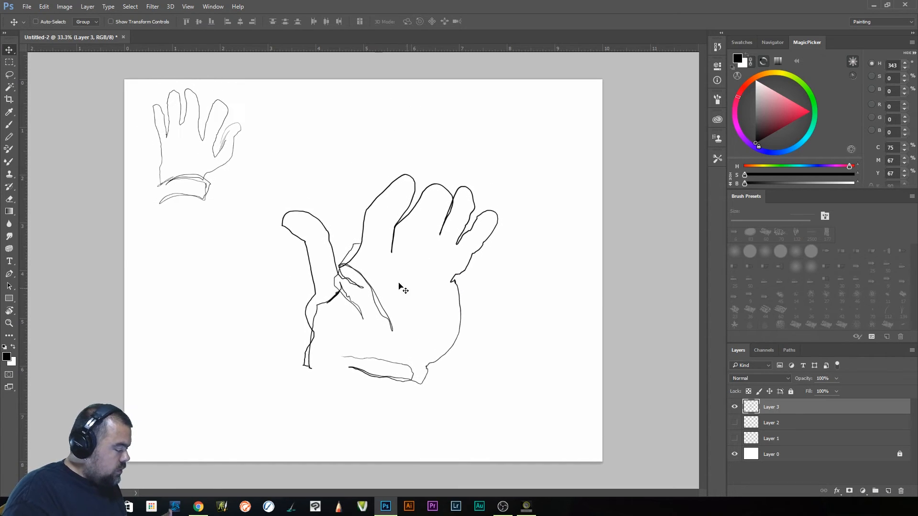
{"action": "left_click", "coordinate": [9, 62]}
{"action": "left_click_drag", "start_coordinate": [266, 134], "coordinate": [523, 427]}
{"action": "left_click", "coordinate": [9, 50]}
{"action": "left_click_drag", "start_coordinate": [411, 316], "coordinate": [385, 238]}
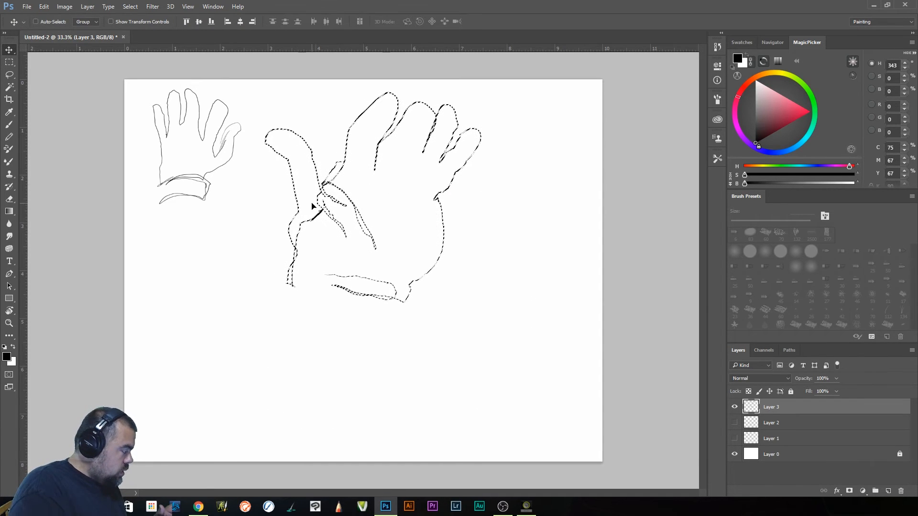
- Scale the selected hand down to about 49%, apply the transformation, return to the drawing brush and deselect
{"action": "left_click", "coordinate": [44, 6]}
{"action": "left_click", "coordinate": [67, 190]}
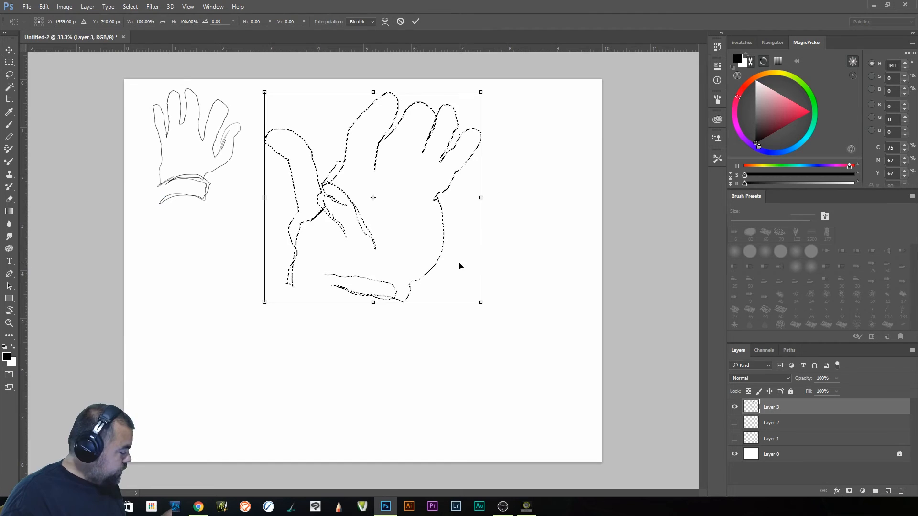
{"action": "left_click_drag", "start_coordinate": [480, 302], "coordinate": [371, 196]}
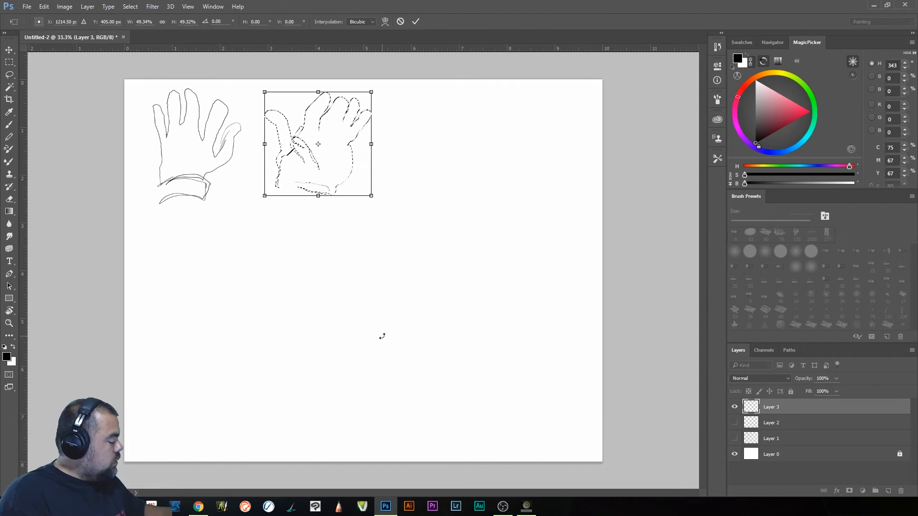
{"action": "key", "text": "b"}
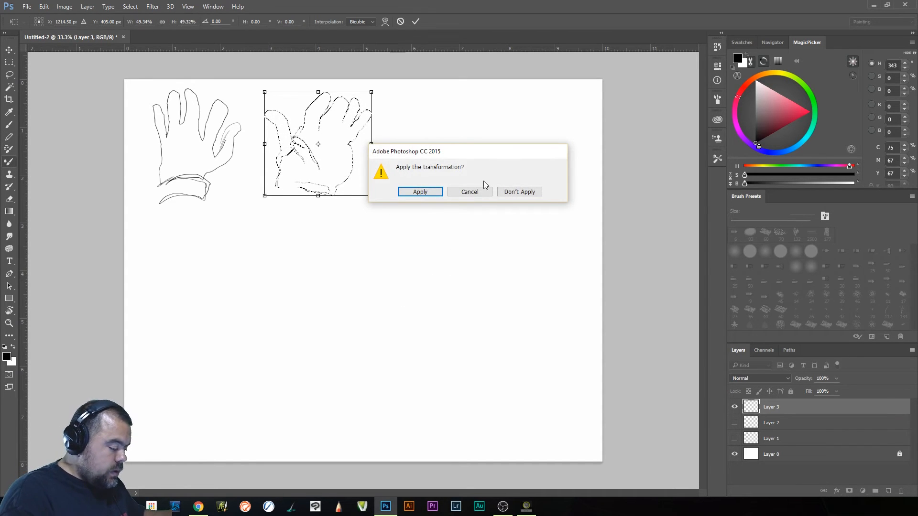
{"action": "key", "text": "Return"}
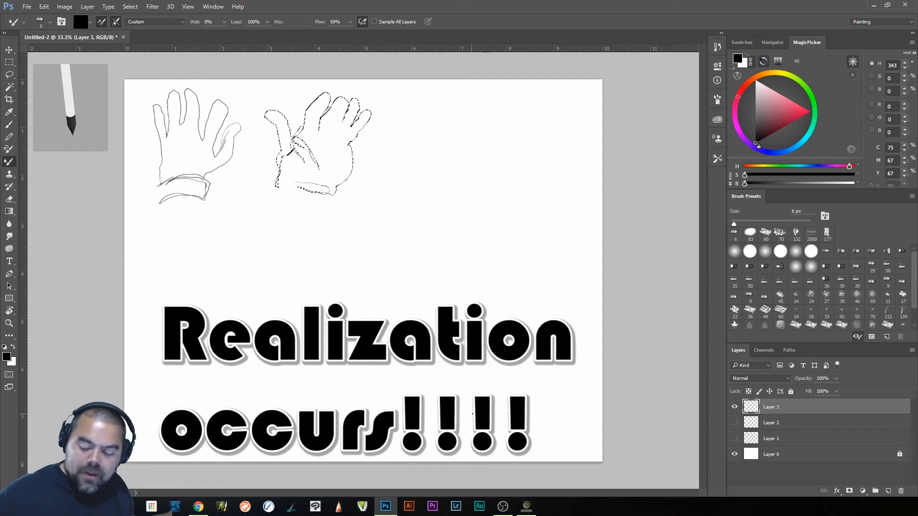
{"action": "key", "text": "ctrl+d"}
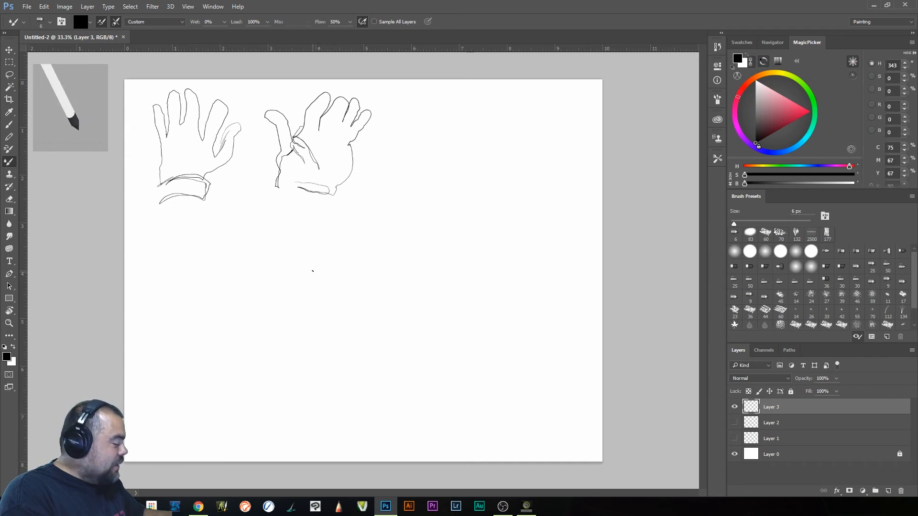
- Draw a third, larger hand with closed fingers, a short thumb and a wrist cuff below the small hands, darkening its finger lines
{"action": "mouse_move", "coordinate": [317, 344]}
{"action": "left_mouse_down"}
{"action": "mouse_move", "coordinate": [327, 268]}
{"action": "mouse_move", "coordinate": [388, 228]}
{"action": "mouse_move", "coordinate": [398, 227]}
{"action": "mouse_move", "coordinate": [355, 263]}
{"action": "mouse_move", "coordinate": [402, 224]}
{"action": "mouse_move", "coordinate": [431, 233]}
{"action": "mouse_move", "coordinate": [375, 286]}
{"action": "mouse_move", "coordinate": [429, 234]}
{"action": "mouse_move", "coordinate": [446, 240]}
{"action": "mouse_move", "coordinate": [447, 265]}
{"action": "mouse_move", "coordinate": [468, 253]}
{"action": "mouse_move", "coordinate": [485, 259]}
{"action": "mouse_move", "coordinate": [432, 336]}
{"action": "mouse_move", "coordinate": [423, 367]}
{"action": "mouse_move", "coordinate": [399, 383]}
{"action": "mouse_move", "coordinate": [310, 369]}
{"action": "mouse_move", "coordinate": [386, 399]}
{"action": "mouse_move", "coordinate": [370, 428]}
{"action": "mouse_move", "coordinate": [289, 422]}
{"action": "mouse_move", "coordinate": [365, 425]}
{"action": "mouse_move", "coordinate": [311, 405]}
{"action": "mouse_move", "coordinate": [317, 377]}
{"action": "left_mouse_up"}
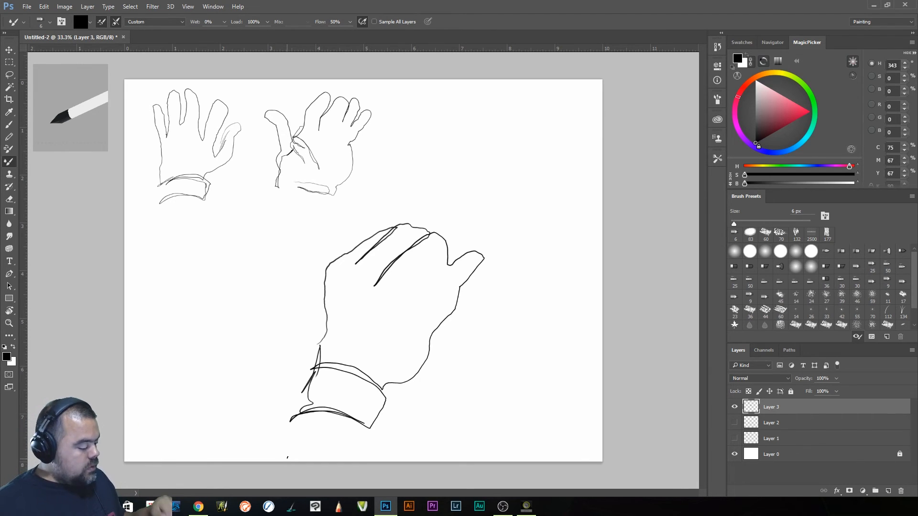
{"action": "left_click_drag", "start_coordinate": [341, 245], "coordinate": [368, 235]}
{"action": "mouse_move", "coordinate": [326, 265]}
{"action": "left_mouse_down"}
{"action": "mouse_move", "coordinate": [360, 239]}
{"action": "mouse_move", "coordinate": [412, 223]}
{"action": "mouse_move", "coordinate": [383, 278]}
{"action": "left_mouse_up"}
{"action": "mouse_move", "coordinate": [416, 241]}
{"action": "left_mouse_down"}
{"action": "mouse_move", "coordinate": [376, 282]}
{"action": "mouse_move", "coordinate": [384, 278]}
{"action": "left_mouse_up"}
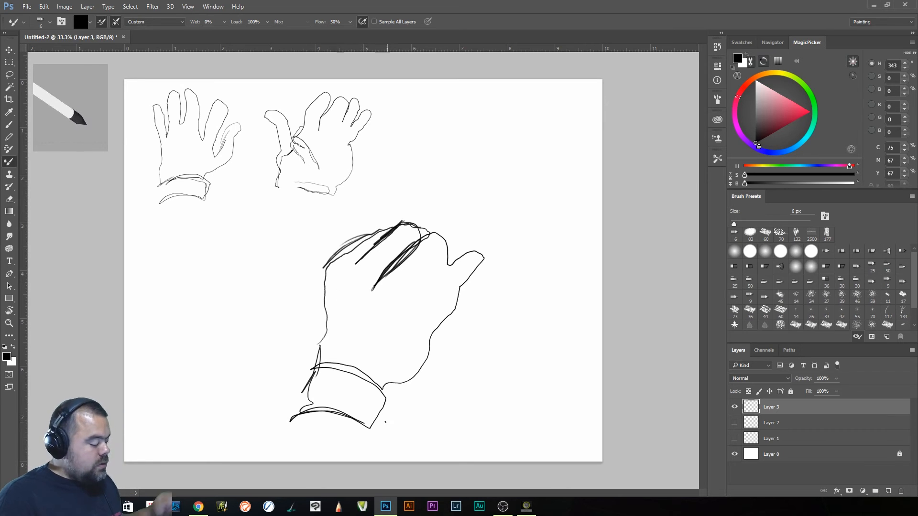
- Nudge the layer slightly to the right, marquee-select the third hand and move it up beside the two small hands
{"action": "key", "text": "v"}
{"action": "mouse_move", "coordinate": [361, 348]}
{"action": "left_mouse_down"}
{"action": "mouse_move", "coordinate": [393, 336]}
{"action": "mouse_move", "coordinate": [379, 349]}
{"action": "left_mouse_up"}
{"action": "key", "text": "m"}
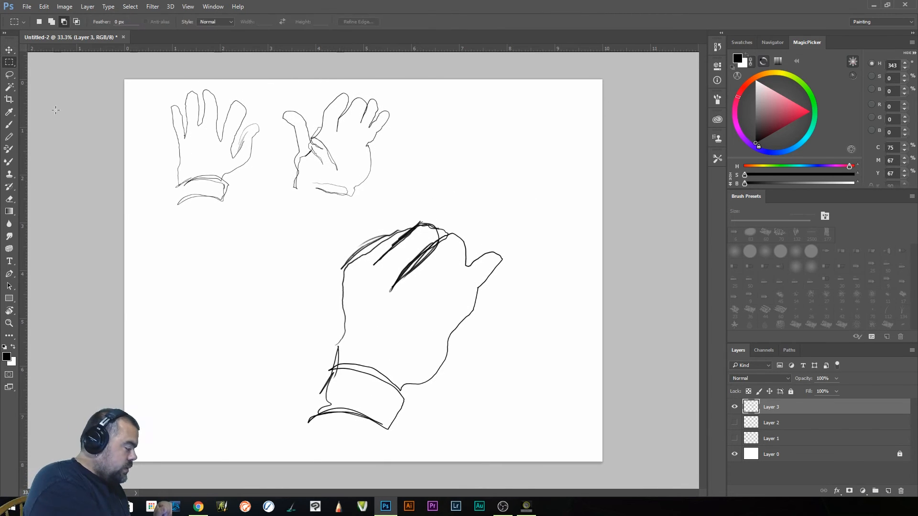
{"action": "mouse_move", "coordinate": [579, 449]}
{"action": "left_mouse_down"}
{"action": "mouse_move", "coordinate": [485, 459]}
{"action": "mouse_move", "coordinate": [276, 219]}
{"action": "left_mouse_up"}
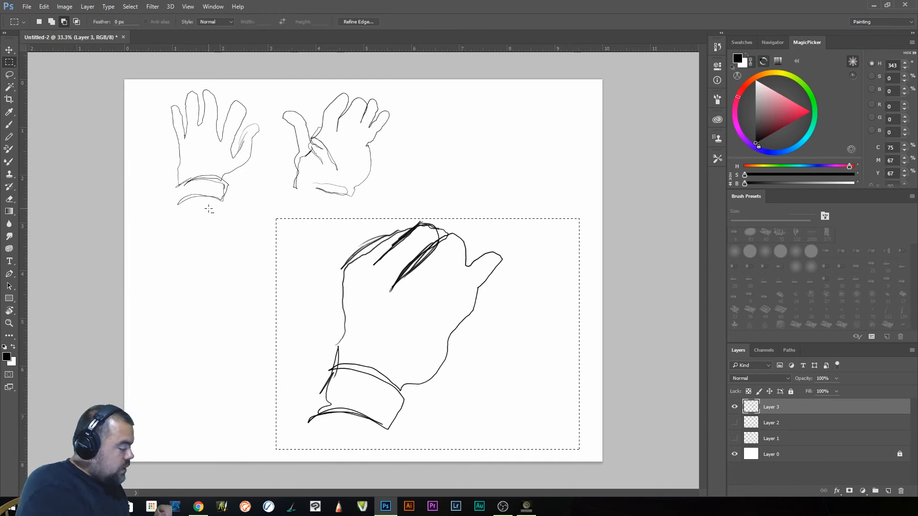
{"action": "left_click", "coordinate": [9, 50]}
{"action": "left_click_drag", "start_coordinate": [421, 359], "coordinate": [501, 230]}
- Scale the selected third hand to about 60%, shift it further right, apply the transformation and deselect
{"action": "left_click", "coordinate": [44, 7]}
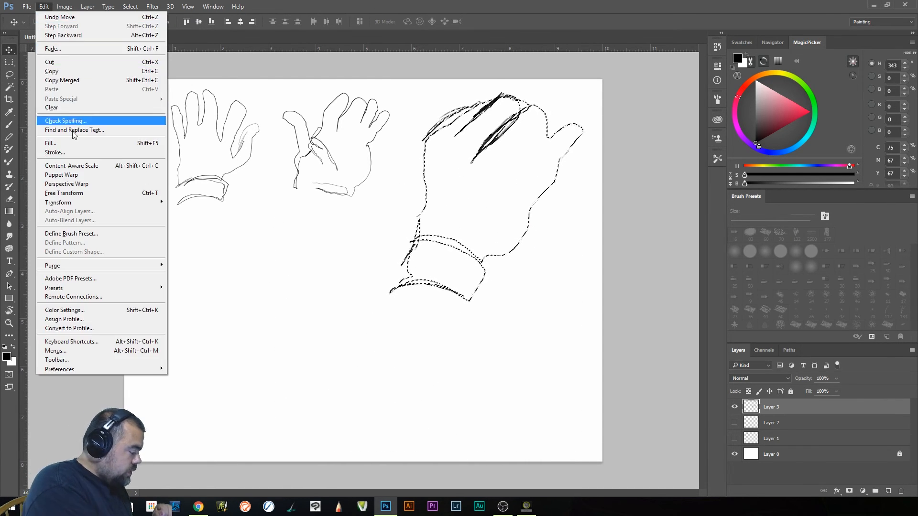
{"action": "left_click", "coordinate": [69, 193]}
{"action": "left_click_drag", "start_coordinate": [584, 301], "coordinate": [495, 212]}
{"action": "mouse_move", "coordinate": [448, 145]}
{"action": "left_mouse_down"}
{"action": "mouse_move", "coordinate": [496, 156]}
{"action": "mouse_move", "coordinate": [496, 142]}
{"action": "left_mouse_up"}
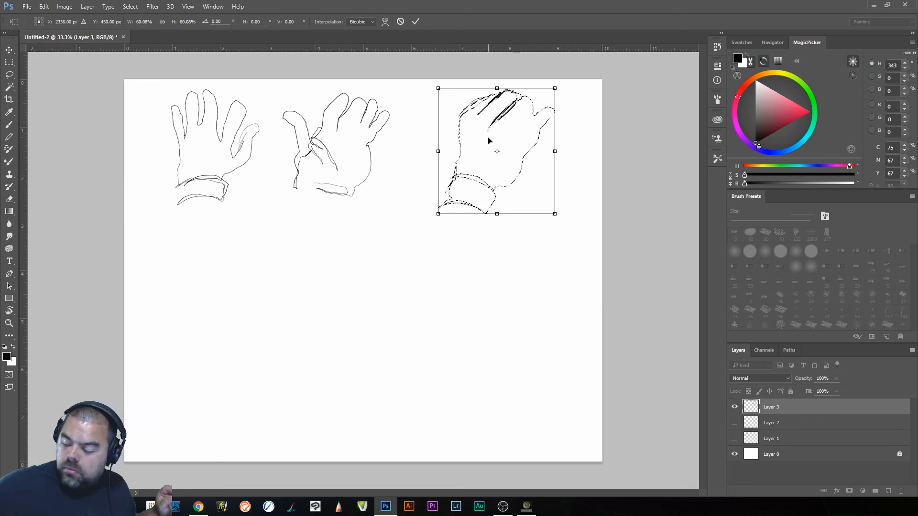
{"action": "key", "text": "Return"}
{"action": "left_click", "coordinate": [488, 140]}
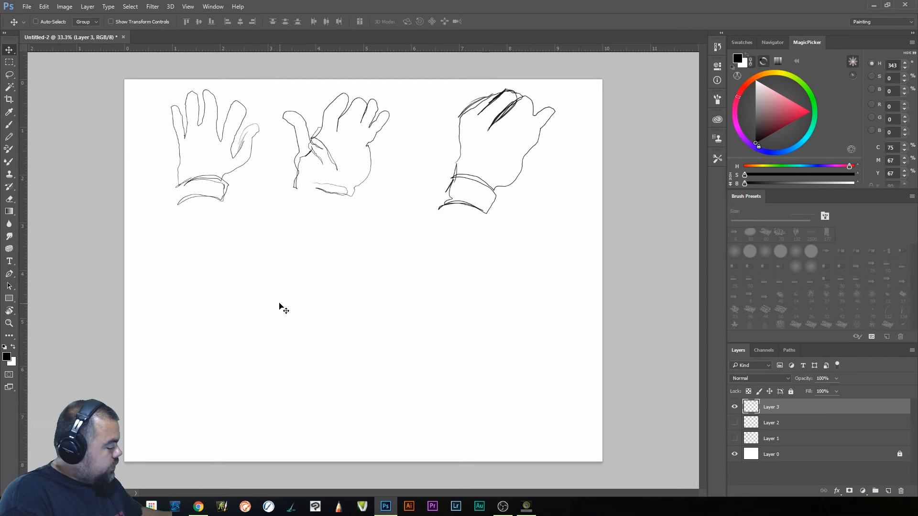
- With the drawing brush, outline a fourth, larger open hand below the others, with outer edge, four fingers, thumb and thumb-side wrist
{"action": "left_click", "coordinate": [12, 162]}
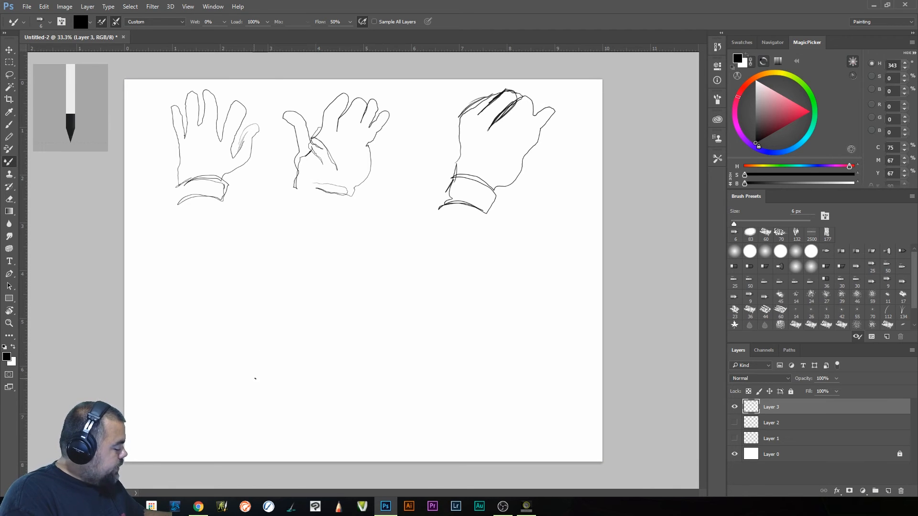
{"action": "mouse_move", "coordinate": [262, 419]}
{"action": "left_mouse_down"}
{"action": "mouse_move", "coordinate": [275, 405]}
{"action": "mouse_move", "coordinate": [279, 349]}
{"action": "mouse_move", "coordinate": [271, 291]}
{"action": "mouse_move", "coordinate": [282, 260]}
{"action": "mouse_move", "coordinate": [272, 231]}
{"action": "mouse_move", "coordinate": [288, 221]}
{"action": "mouse_move", "coordinate": [294, 262]}
{"action": "mouse_move", "coordinate": [303, 229]}
{"action": "left_mouse_up"}
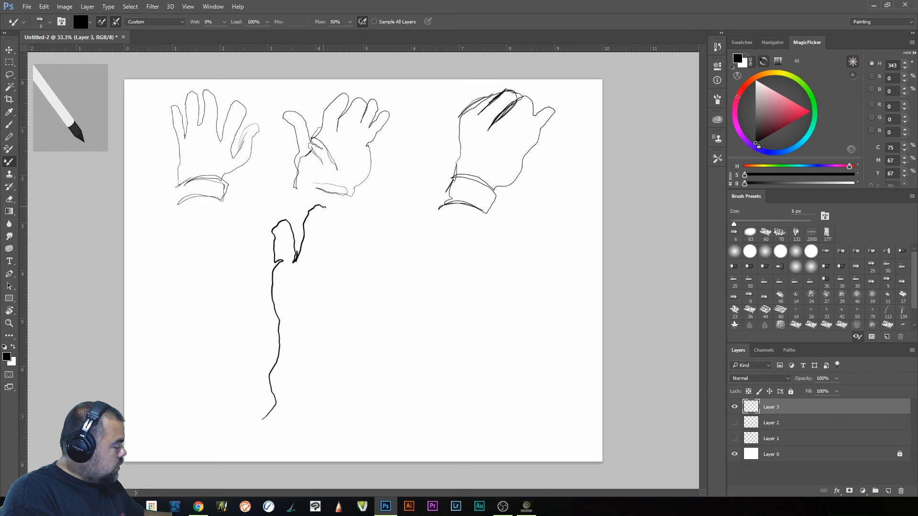
{"action": "mouse_move", "coordinate": [325, 242]}
{"action": "left_mouse_down"}
{"action": "mouse_move", "coordinate": [322, 277]}
{"action": "mouse_move", "coordinate": [334, 254]}
{"action": "left_mouse_up"}
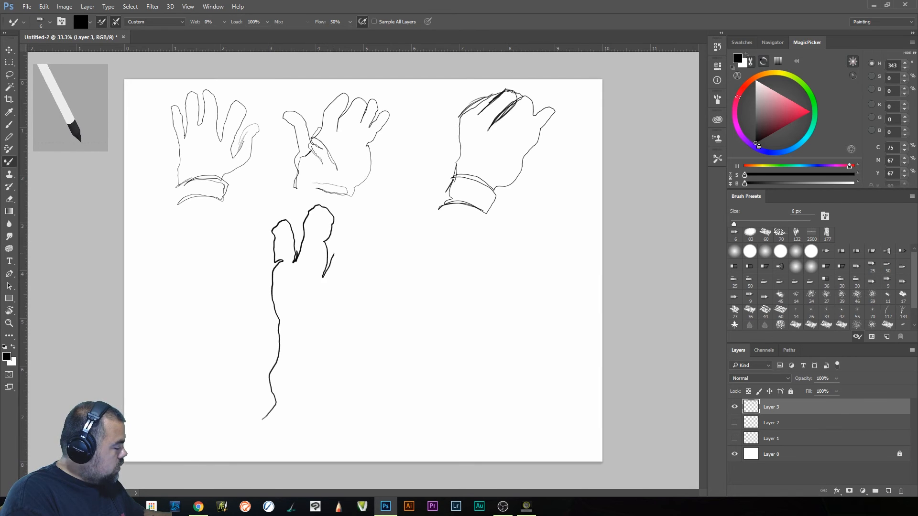
{"action": "mouse_move", "coordinate": [354, 218]}
{"action": "left_mouse_down"}
{"action": "mouse_move", "coordinate": [369, 232]}
{"action": "mouse_move", "coordinate": [349, 318]}
{"action": "mouse_move", "coordinate": [396, 259]}
{"action": "mouse_move", "coordinate": [408, 271]}
{"action": "left_mouse_up"}
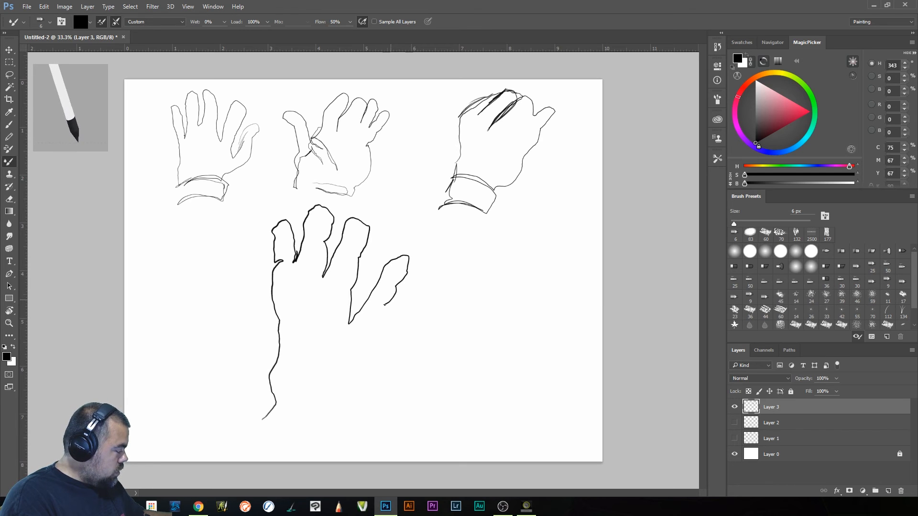
{"action": "left_click_drag", "start_coordinate": [382, 318], "coordinate": [366, 342]}
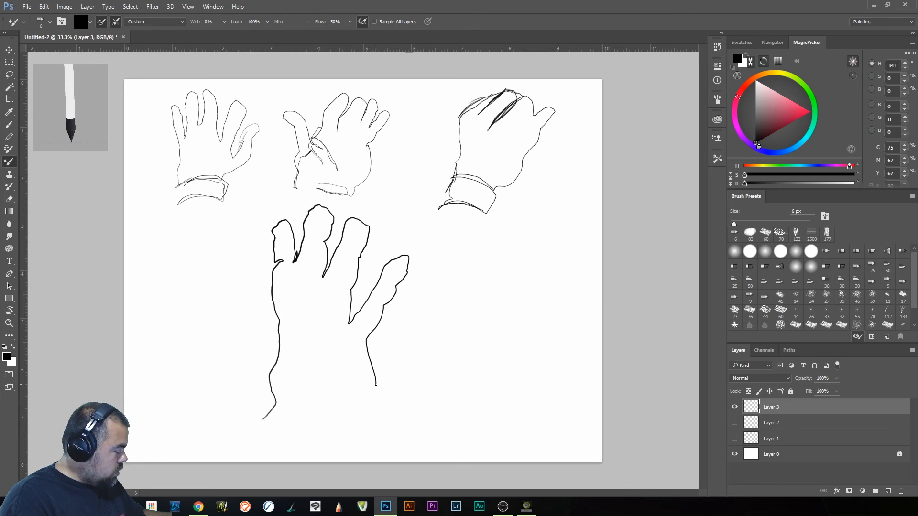
{"action": "mouse_move", "coordinate": [388, 371]}
{"action": "left_mouse_down"}
{"action": "mouse_move", "coordinate": [430, 328]}
{"action": "mouse_move", "coordinate": [452, 329]}
{"action": "mouse_move", "coordinate": [463, 347]}
{"action": "mouse_move", "coordinate": [395, 406]}
{"action": "mouse_move", "coordinate": [375, 443]}
{"action": "mouse_move", "coordinate": [287, 413]}
{"action": "mouse_move", "coordinate": [356, 453]}
{"action": "left_mouse_up"}
- Add wrist cuff lines, finger joint creases and a rounded thumb tip to the fourth hand, darkening the two fingers nearest the thumb
{"action": "mouse_move", "coordinate": [265, 430]}
{"action": "left_mouse_down"}
{"action": "mouse_move", "coordinate": [320, 460]}
{"action": "mouse_move", "coordinate": [325, 451]}
{"action": "mouse_move", "coordinate": [258, 452]}
{"action": "mouse_move", "coordinate": [270, 408]}
{"action": "mouse_move", "coordinate": [273, 298]}
{"action": "mouse_move", "coordinate": [278, 328]}
{"action": "mouse_move", "coordinate": [290, 264]}
{"action": "mouse_move", "coordinate": [279, 259]}
{"action": "mouse_move", "coordinate": [291, 245]}
{"action": "mouse_move", "coordinate": [287, 268]}
{"action": "mouse_move", "coordinate": [315, 277]}
{"action": "mouse_move", "coordinate": [319, 261]}
{"action": "mouse_move", "coordinate": [328, 261]}
{"action": "mouse_move", "coordinate": [315, 242]}
{"action": "mouse_move", "coordinate": [327, 238]}
{"action": "mouse_move", "coordinate": [334, 241]}
{"action": "mouse_move", "coordinate": [322, 250]}
{"action": "mouse_move", "coordinate": [322, 276]}
{"action": "mouse_move", "coordinate": [346, 255]}
{"action": "mouse_move", "coordinate": [363, 260]}
{"action": "mouse_move", "coordinate": [359, 233]}
{"action": "mouse_move", "coordinate": [369, 240]}
{"action": "mouse_move", "coordinate": [345, 312]}
{"action": "mouse_move", "coordinate": [387, 297]}
{"action": "mouse_move", "coordinate": [380, 264]}
{"action": "mouse_move", "coordinate": [395, 268]}
{"action": "mouse_move", "coordinate": [381, 302]}
{"action": "left_mouse_up"}
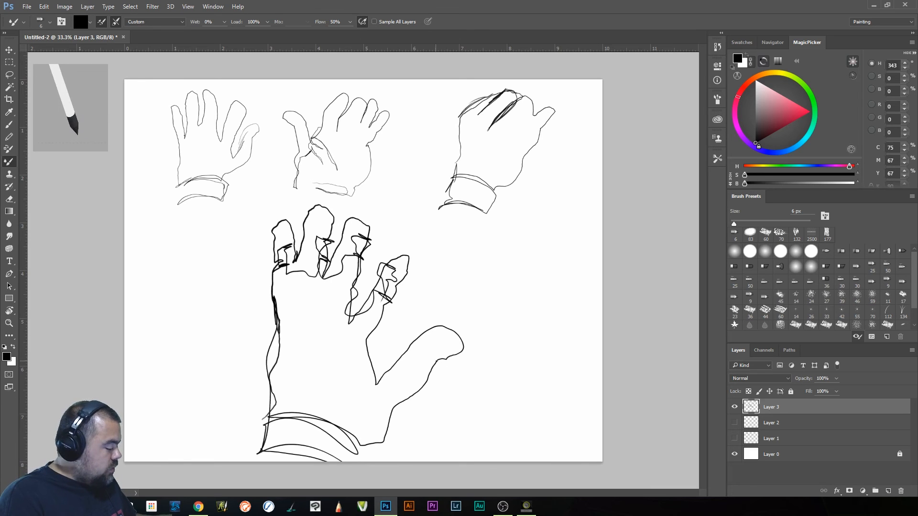
{"action": "mouse_move", "coordinate": [436, 350]}
{"action": "left_mouse_down"}
{"action": "mouse_move", "coordinate": [438, 361]}
{"action": "mouse_move", "coordinate": [448, 358]}
{"action": "left_mouse_up"}
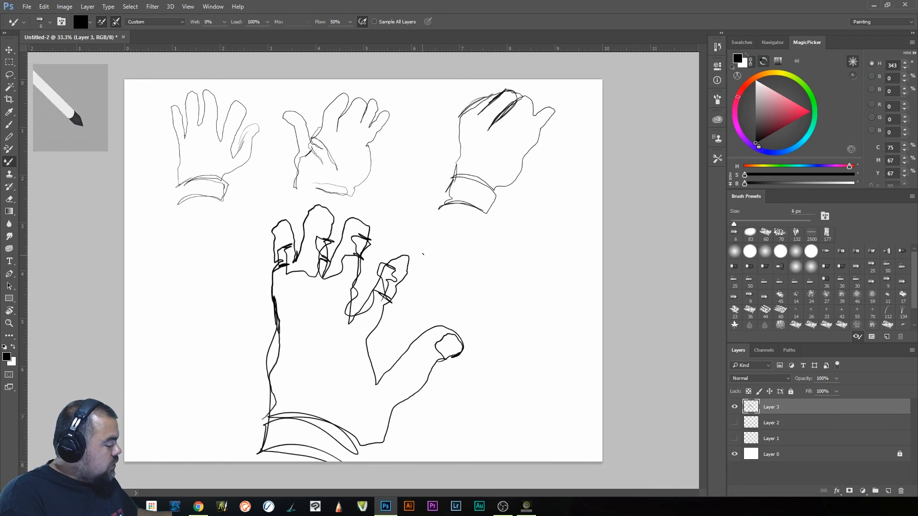
{"action": "mouse_move", "coordinate": [397, 281]}
{"action": "left_mouse_down"}
{"action": "mouse_move", "coordinate": [400, 261]}
{"action": "mouse_move", "coordinate": [392, 268]}
{"action": "mouse_move", "coordinate": [406, 269]}
{"action": "mouse_move", "coordinate": [354, 314]}
{"action": "left_mouse_up"}
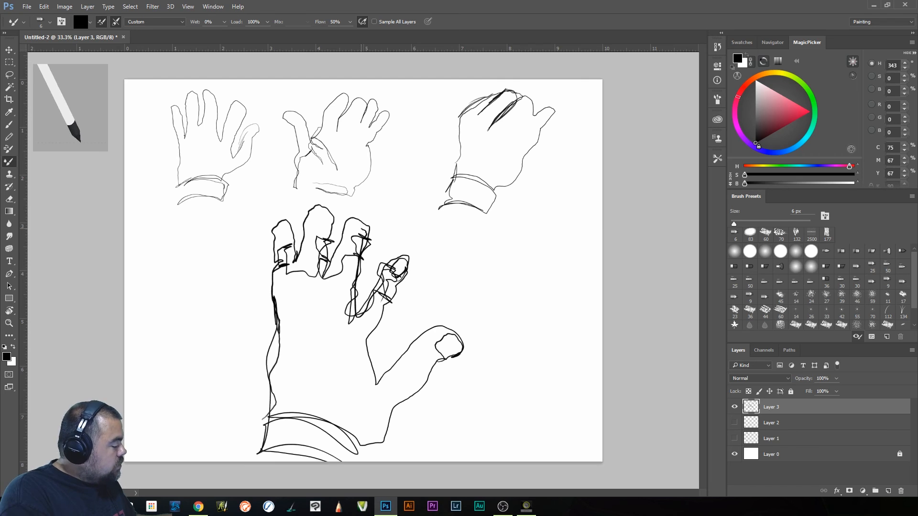
{"action": "mouse_move", "coordinate": [361, 220]}
{"action": "left_mouse_down"}
{"action": "mouse_move", "coordinate": [341, 221]}
{"action": "mouse_move", "coordinate": [356, 247]}
{"action": "mouse_move", "coordinate": [365, 235]}
{"action": "left_mouse_up"}
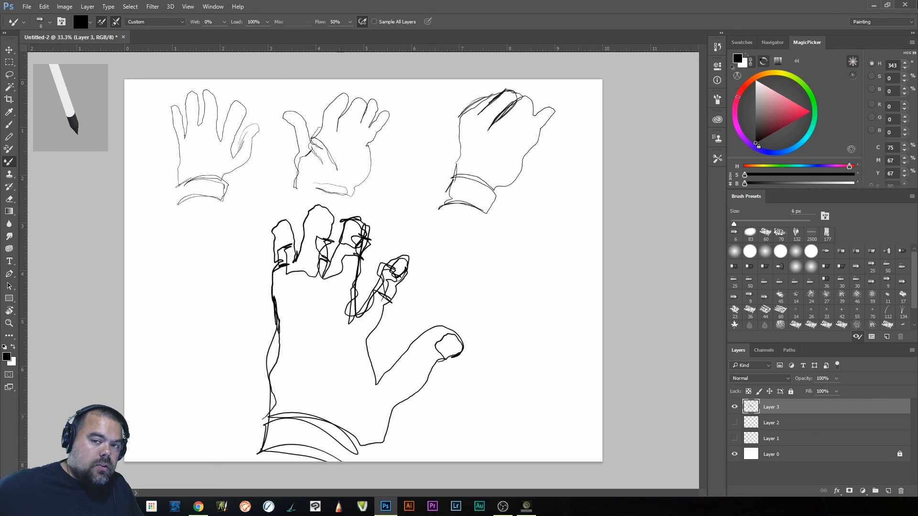
- Switch to the Chrome browser window
{"action": "key", "text": "alt+Tab"}
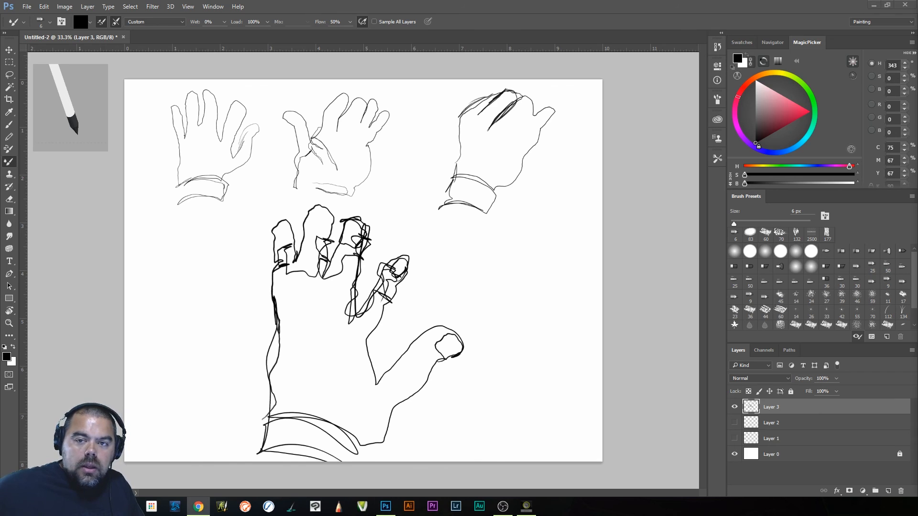